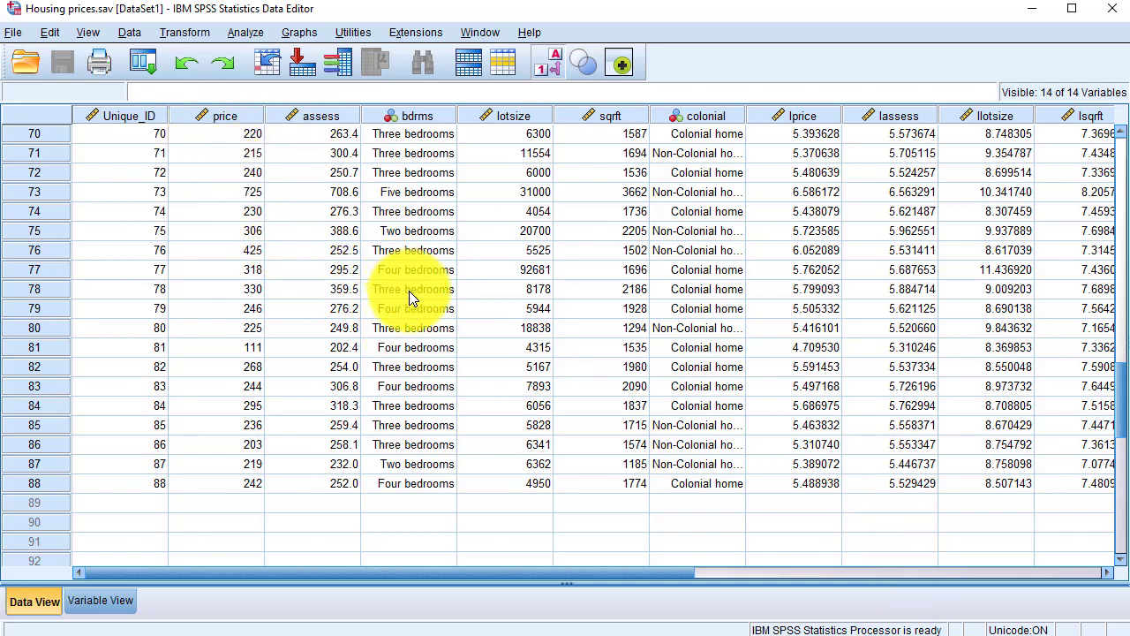
- Filter the dataset to cases satisfying bdrms<6, filtering out the unselected cases
left_click(137, 31)
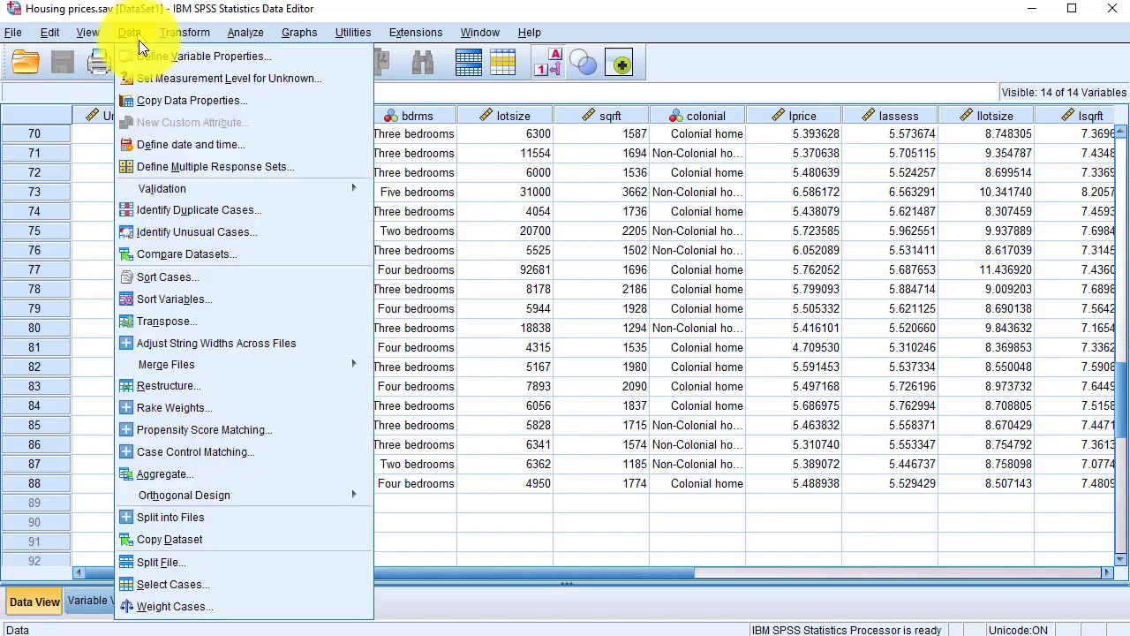
left_click(191, 582)
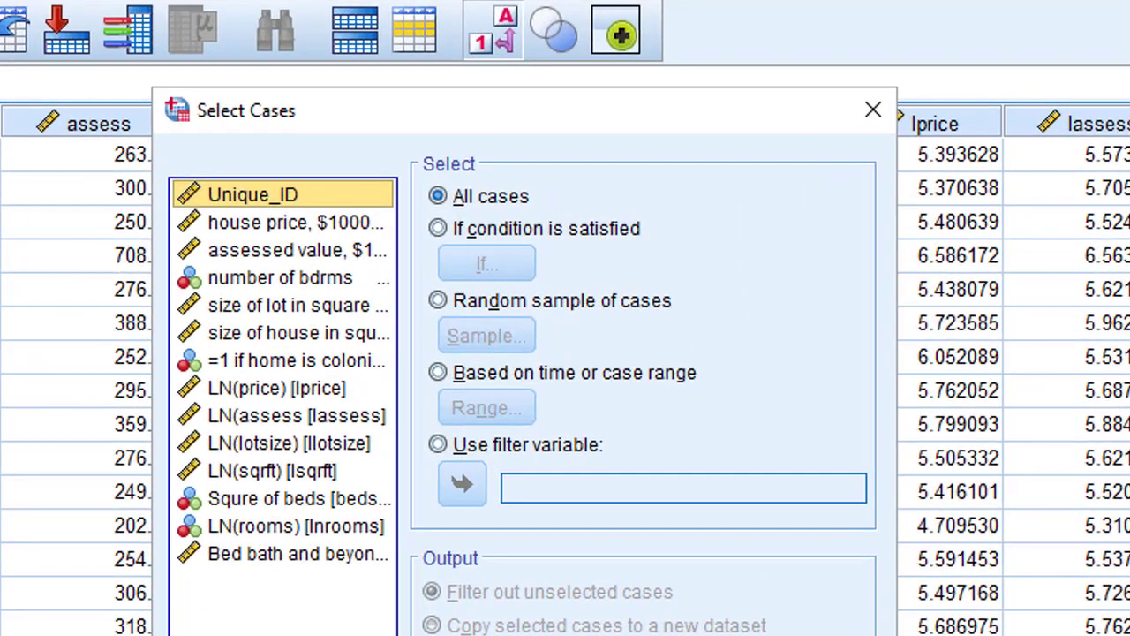
left_click(532, 232)
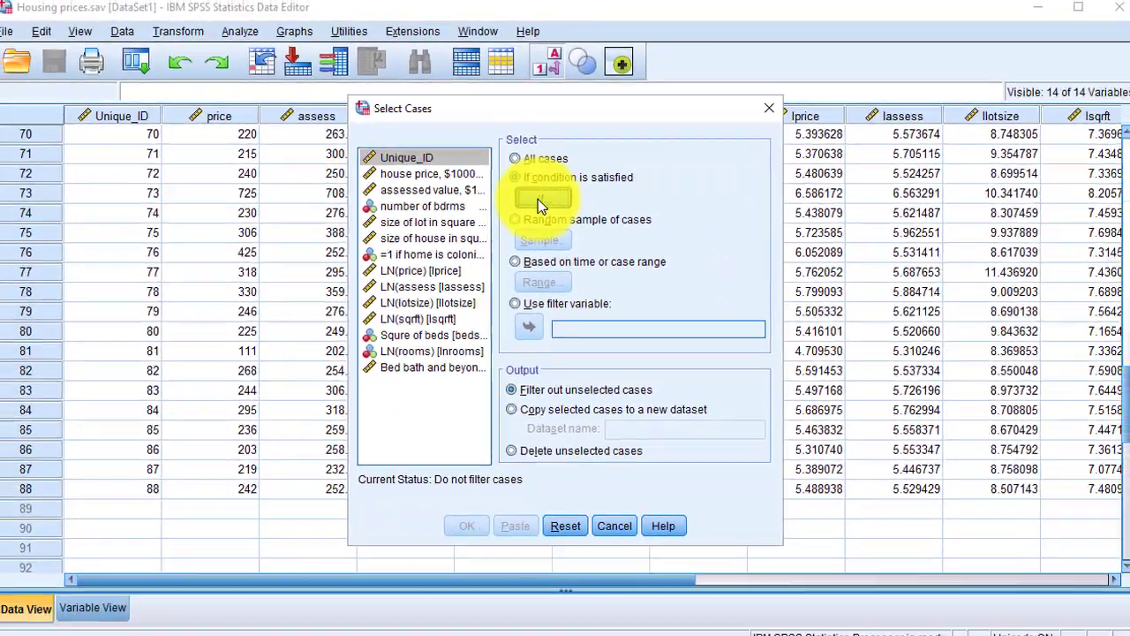
left_click(487, 262)
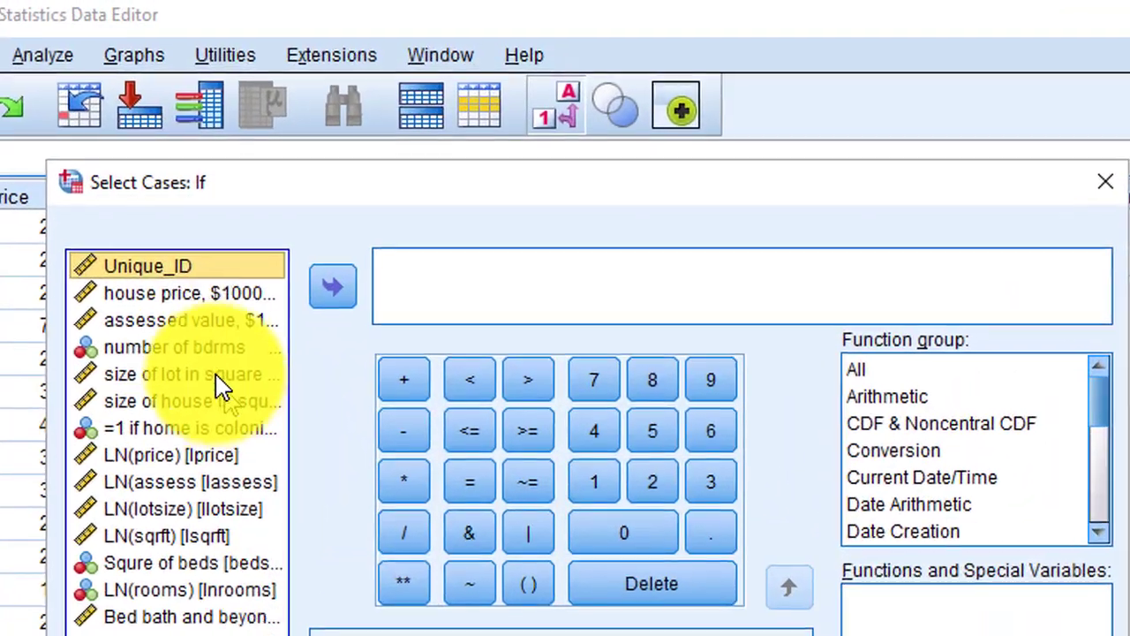
left_click(342, 209)
left_click(330, 305)
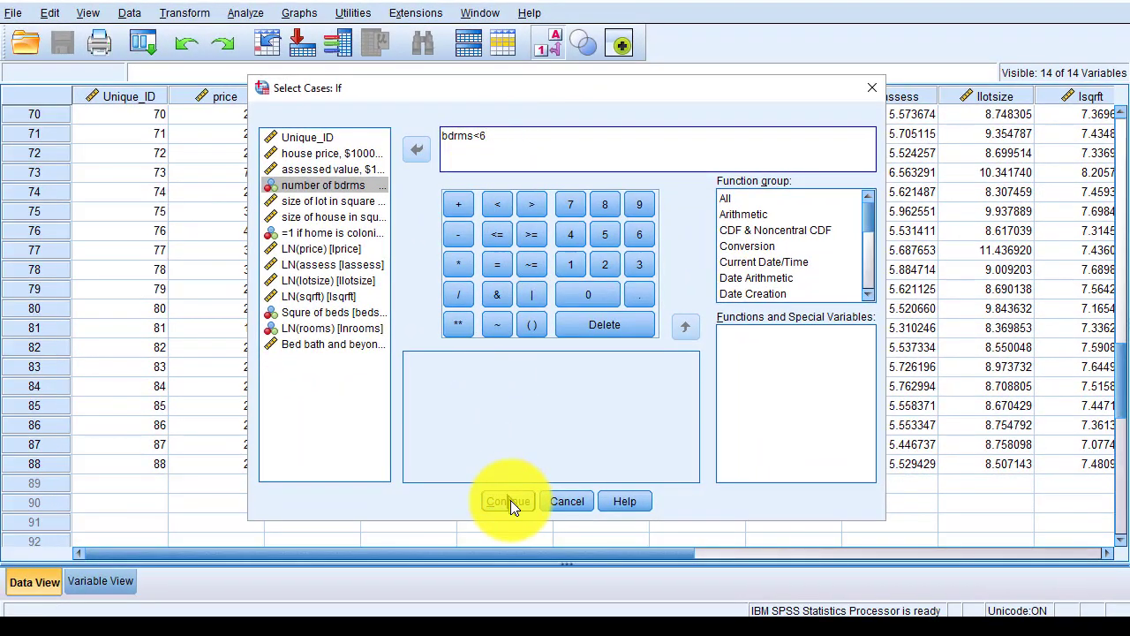
left_click(511, 500)
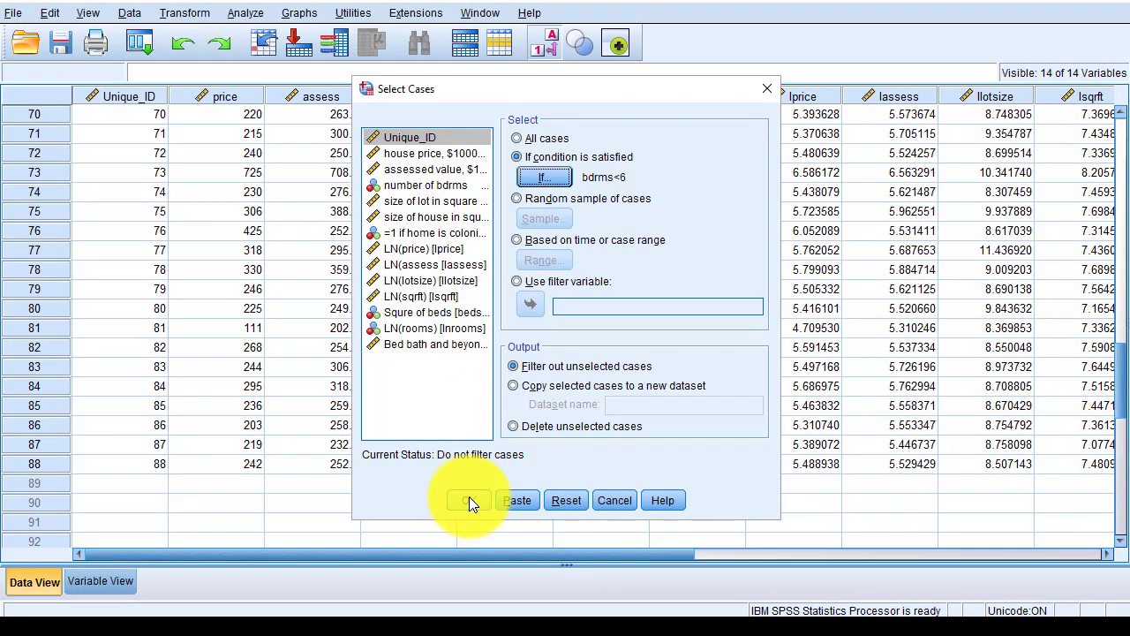
left_click(469, 501)
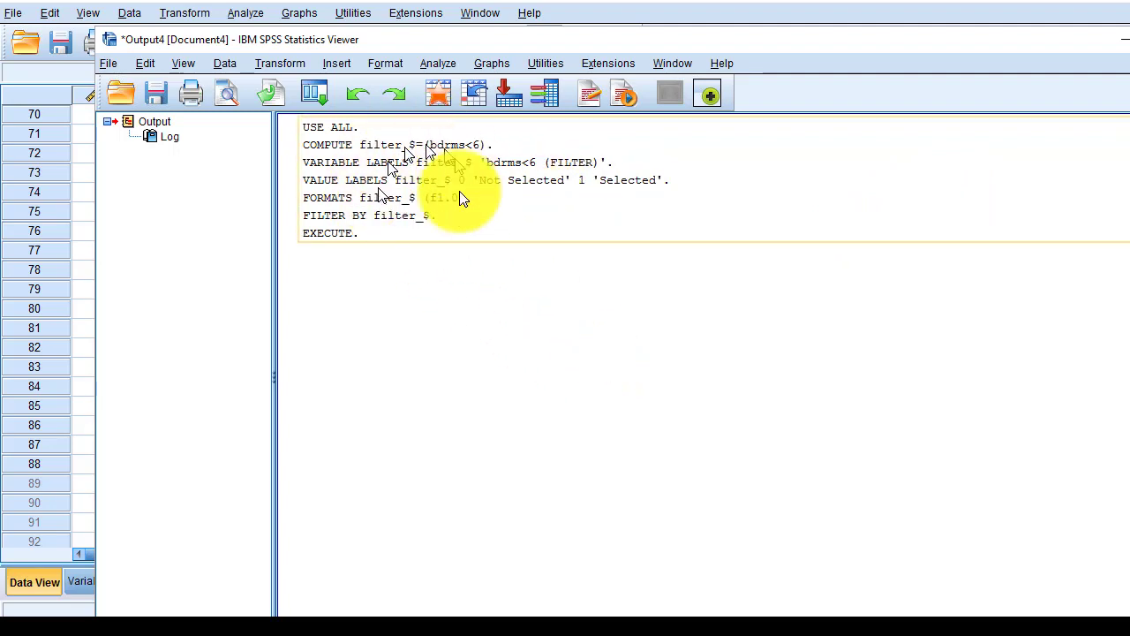
- Return to the data and check which cases are filtered out by their number of bedrooms
left_click(579, 4)
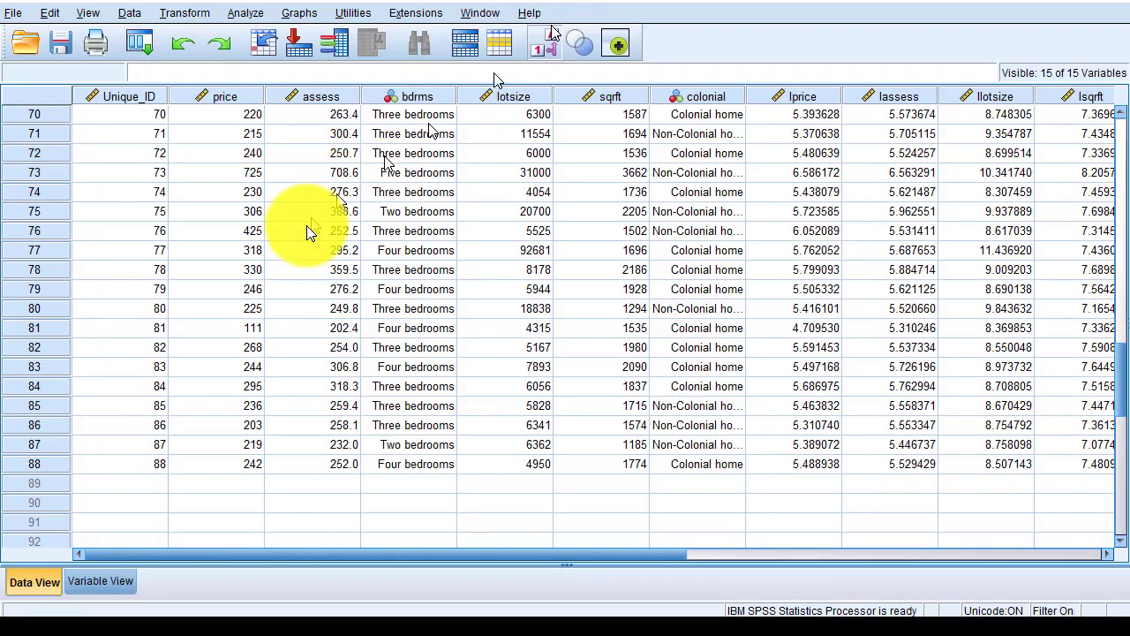
scroll(309, 231, "up", 5)
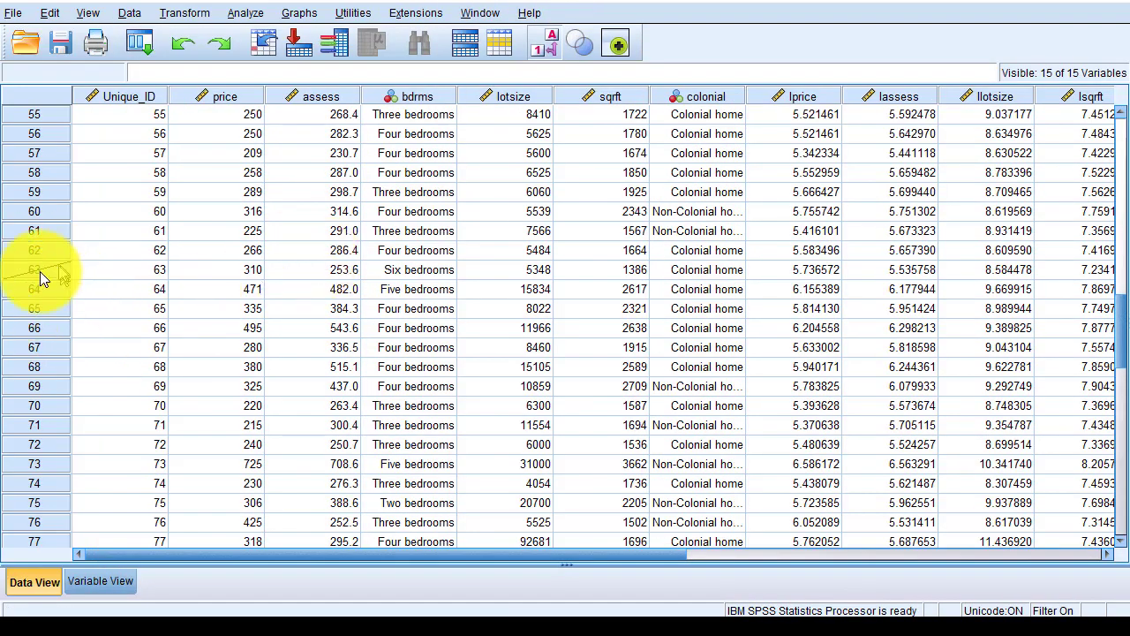
scroll(399, 277, "up", 3)
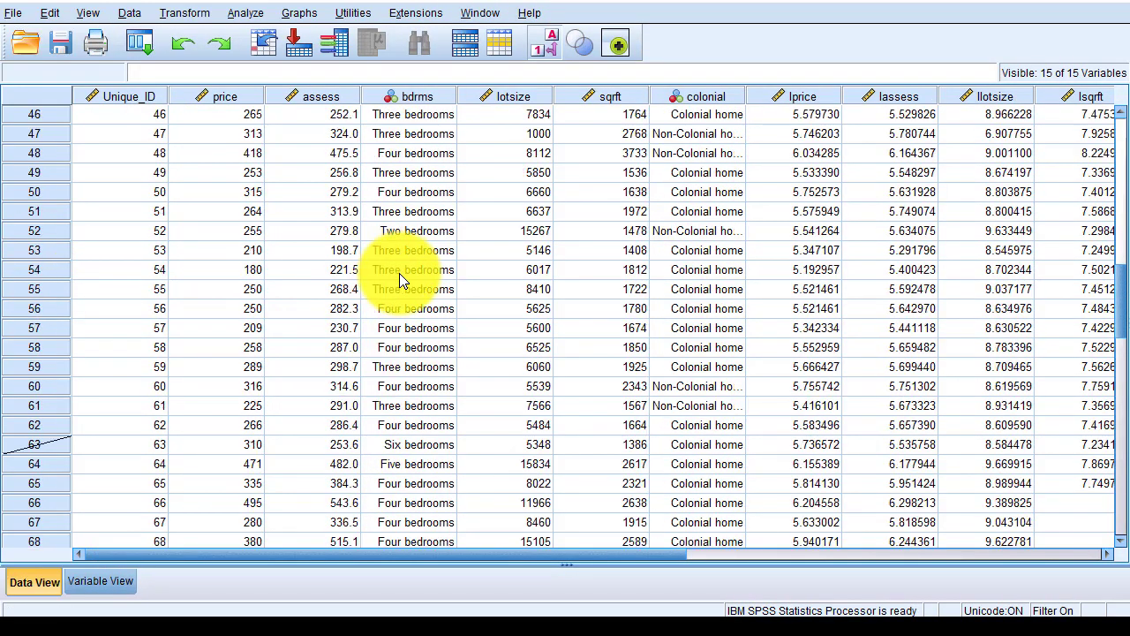
scroll(399, 273, "up", 8)
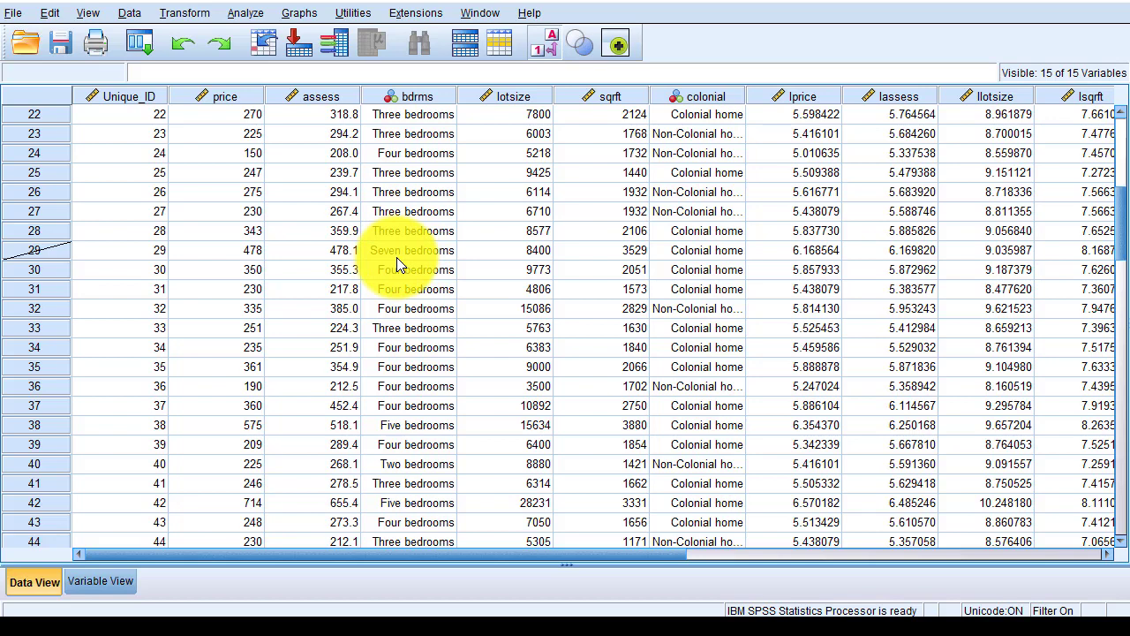
- Start a General Linear Model Univariate analysis with house price as the dependent variable
left_click(249, 19)
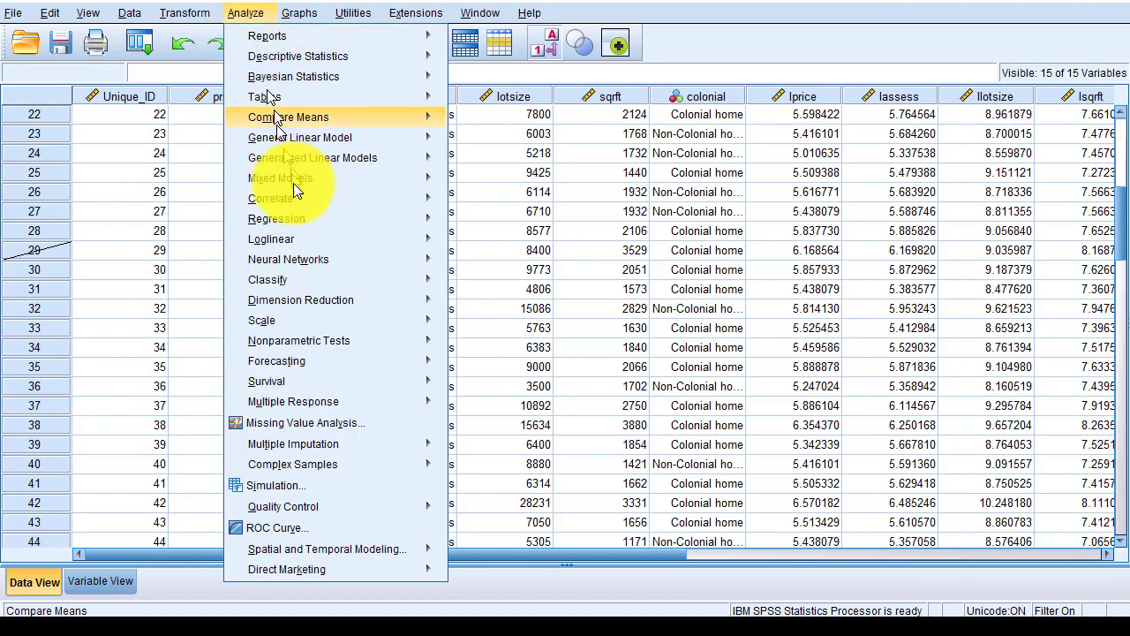
mouse_move(295, 181)
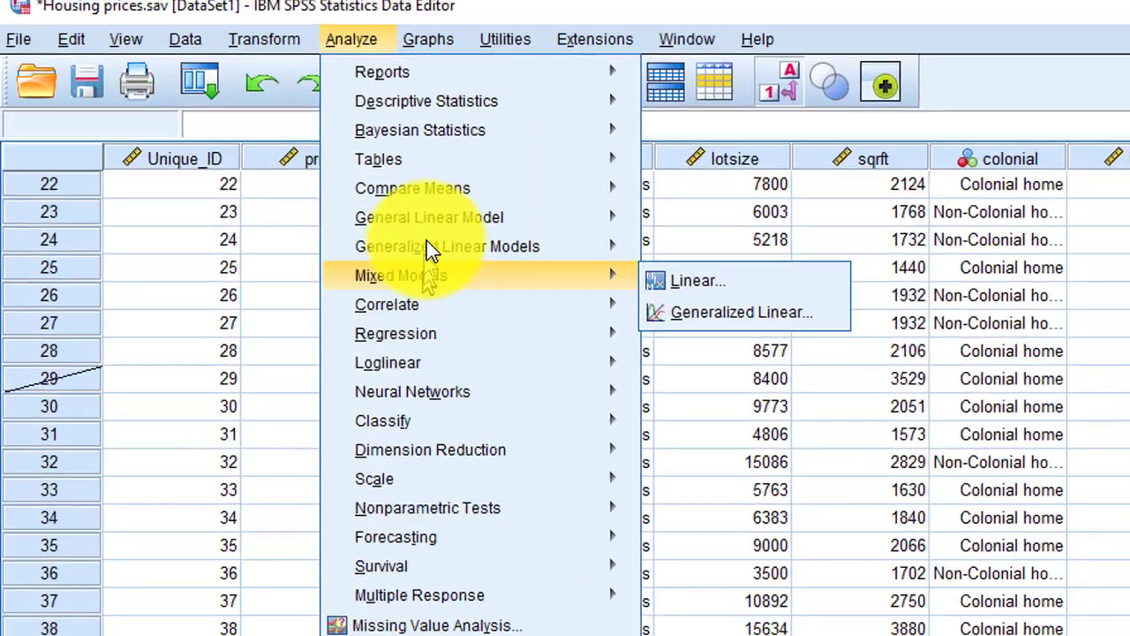
mouse_move(310, 142)
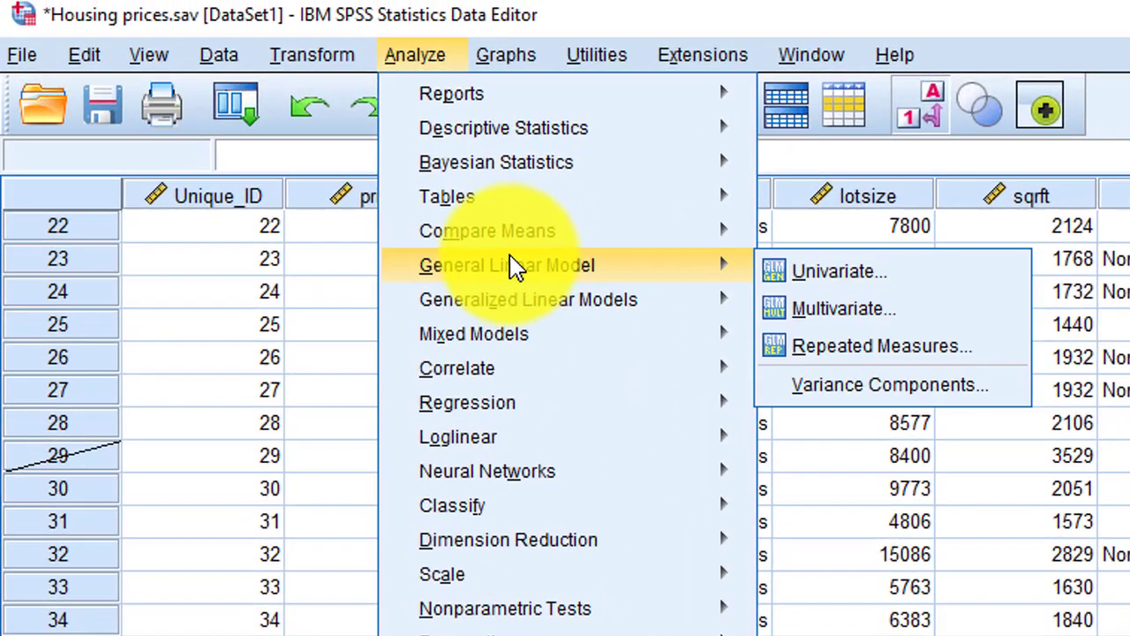
mouse_move(534, 315)
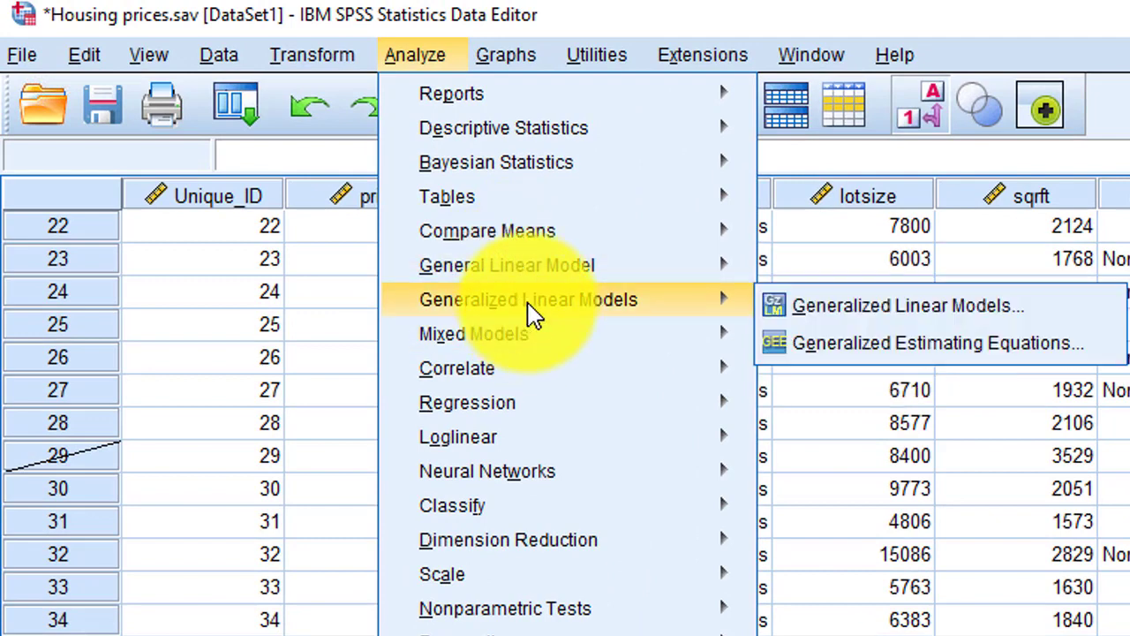
mouse_move(522, 270)
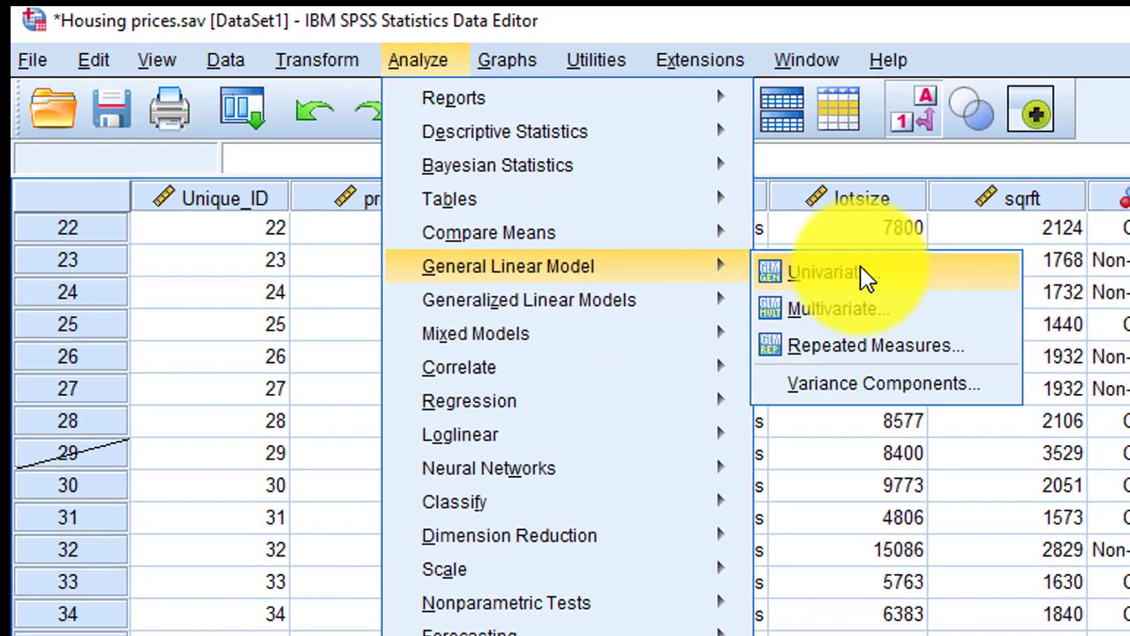
left_click(861, 279)
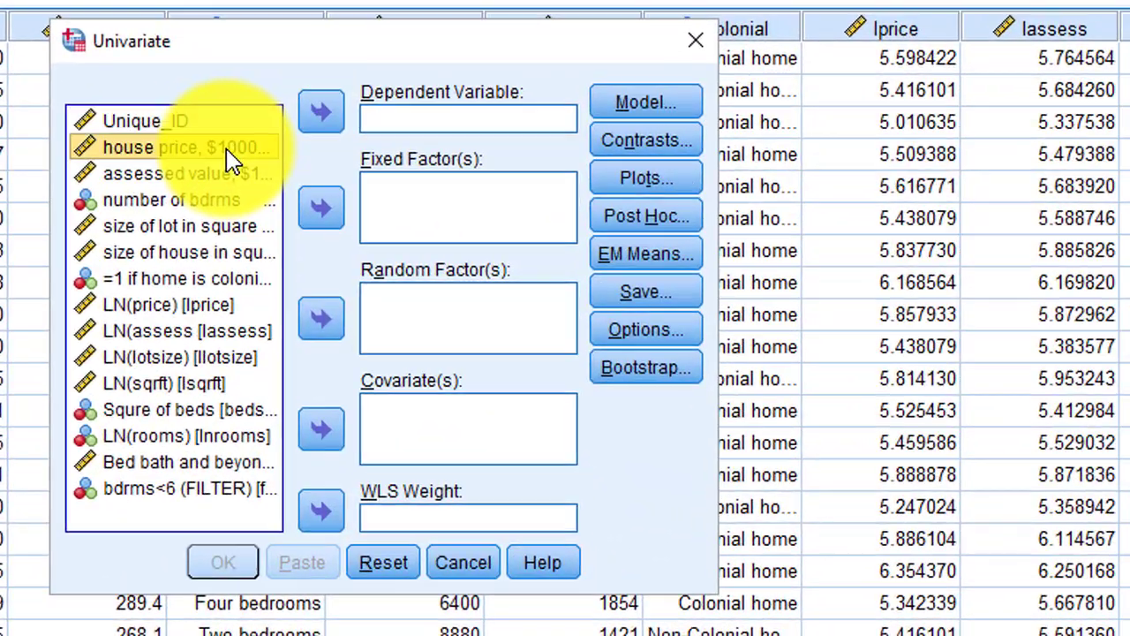
left_click(583, 316)
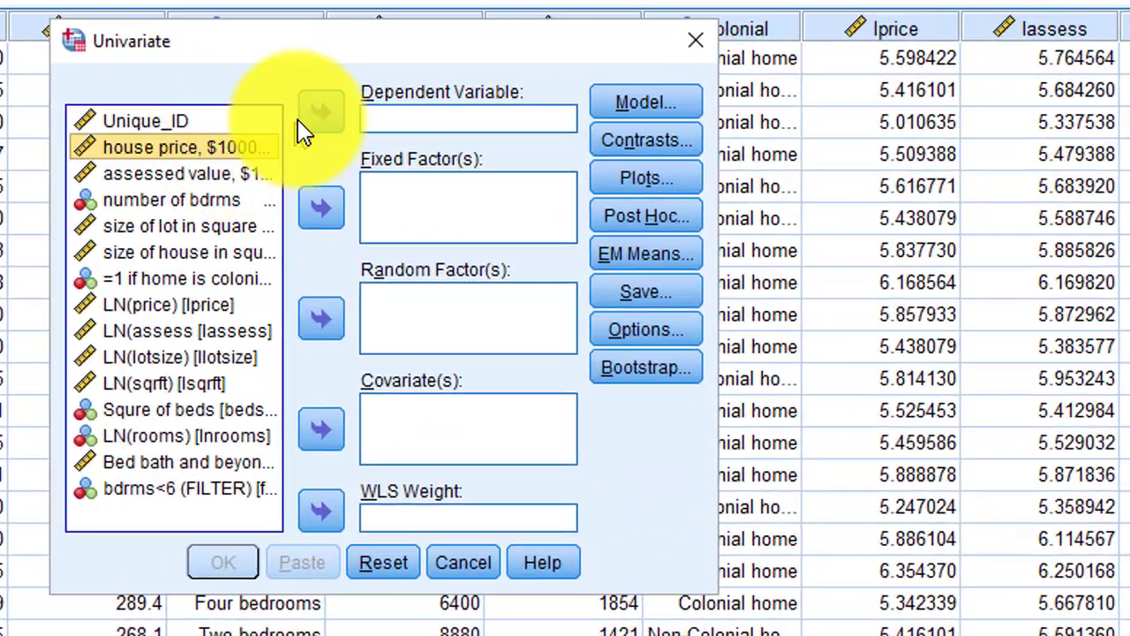
left_click(320, 112)
- Assign number of bdrms and the colonial home indicator as fixed factors, and lot size as a covariate
left_click(212, 174)
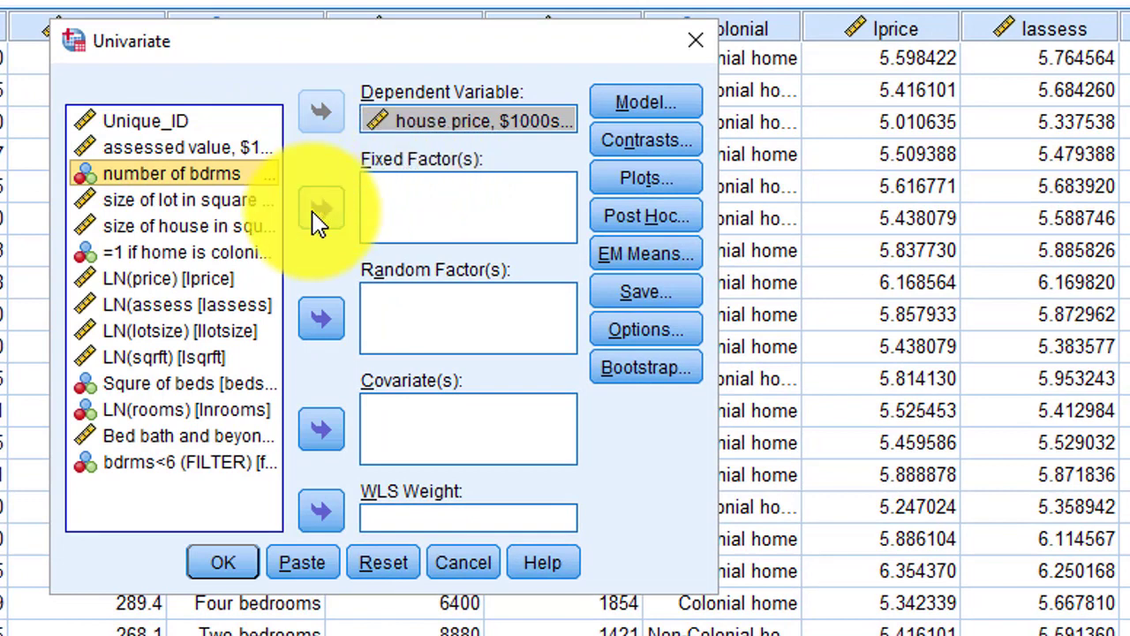
left_click(319, 210)
left_click(206, 362)
left_click(181, 226)
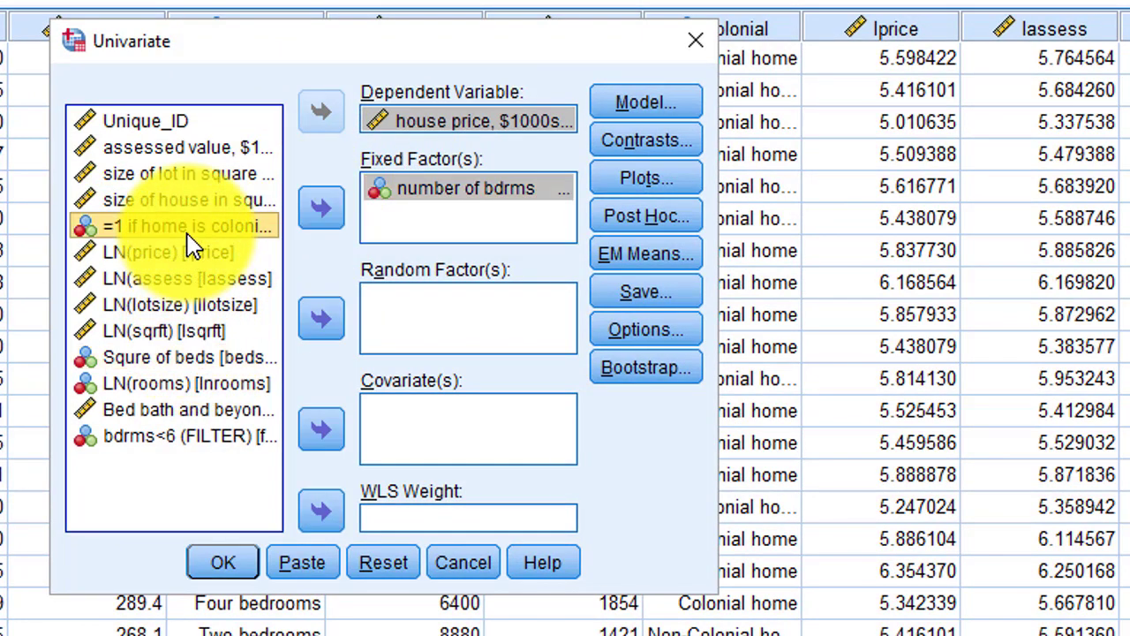
left_click(319, 221)
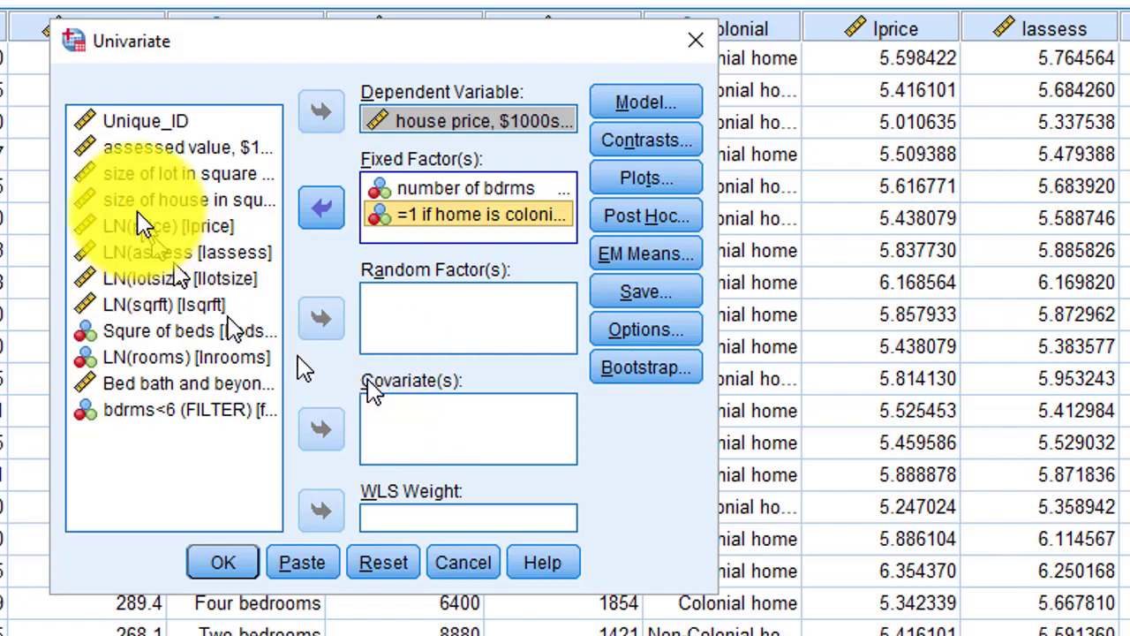
left_click(141, 175)
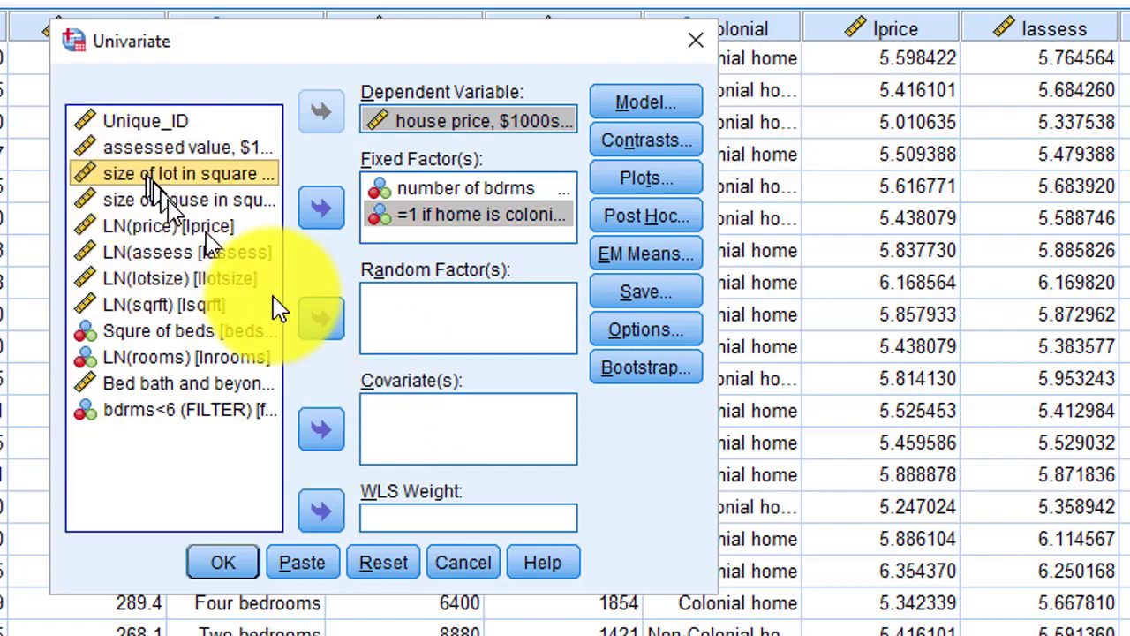
left_click(321, 434)
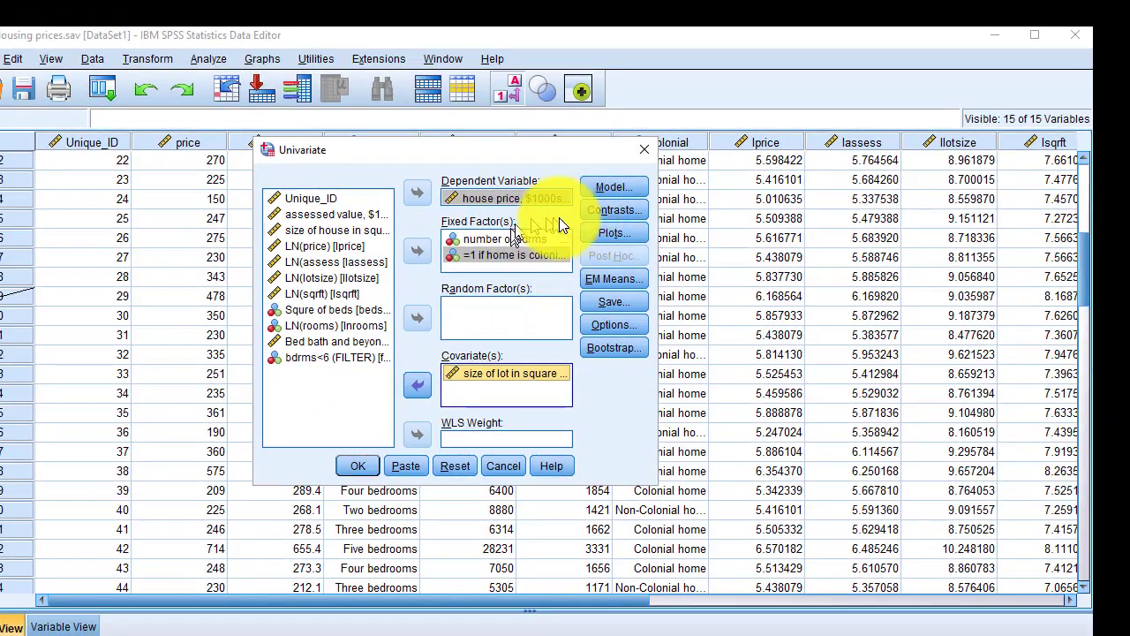
- Specify the model with built terms, entering bdrms, colonial and lotsize as main effects
left_click(607, 187)
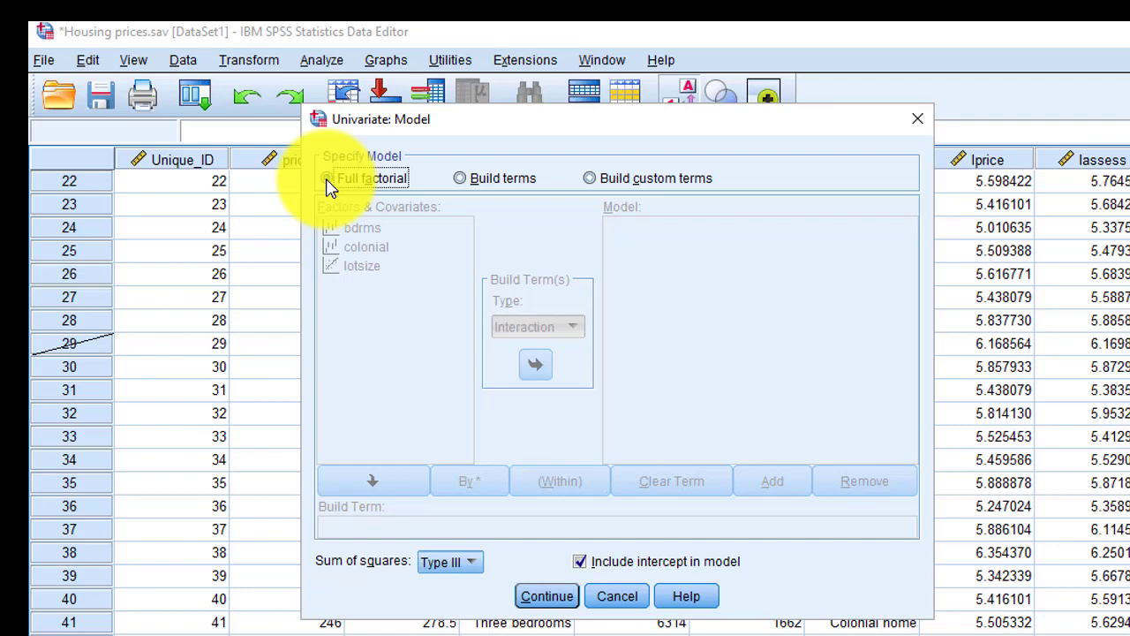
left_click(461, 182)
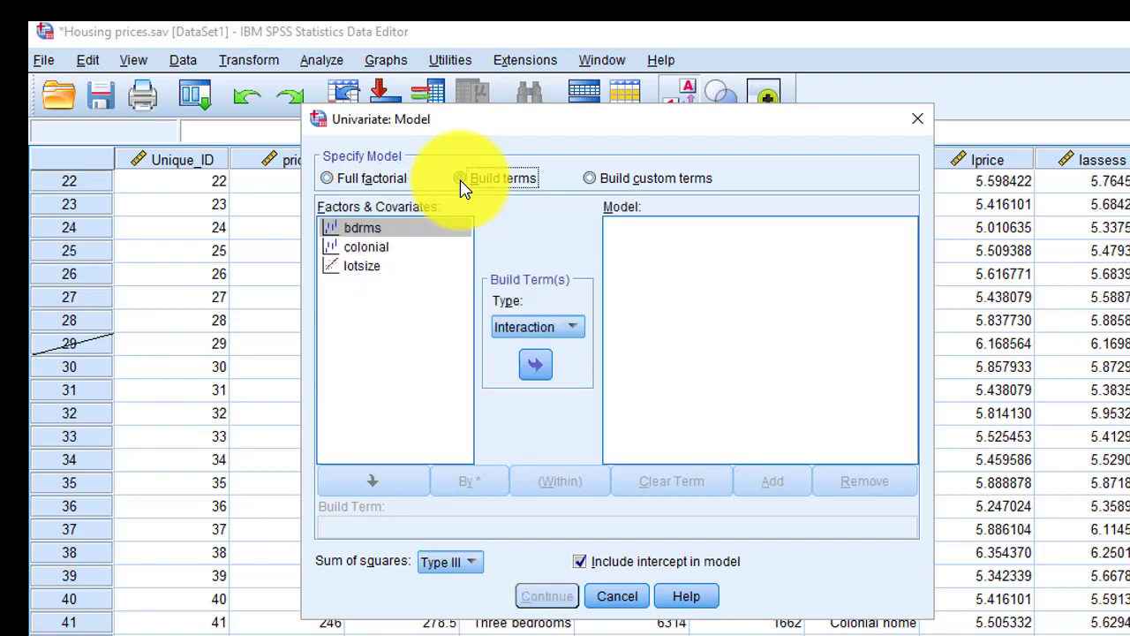
left_click(537, 331)
left_click(542, 376)
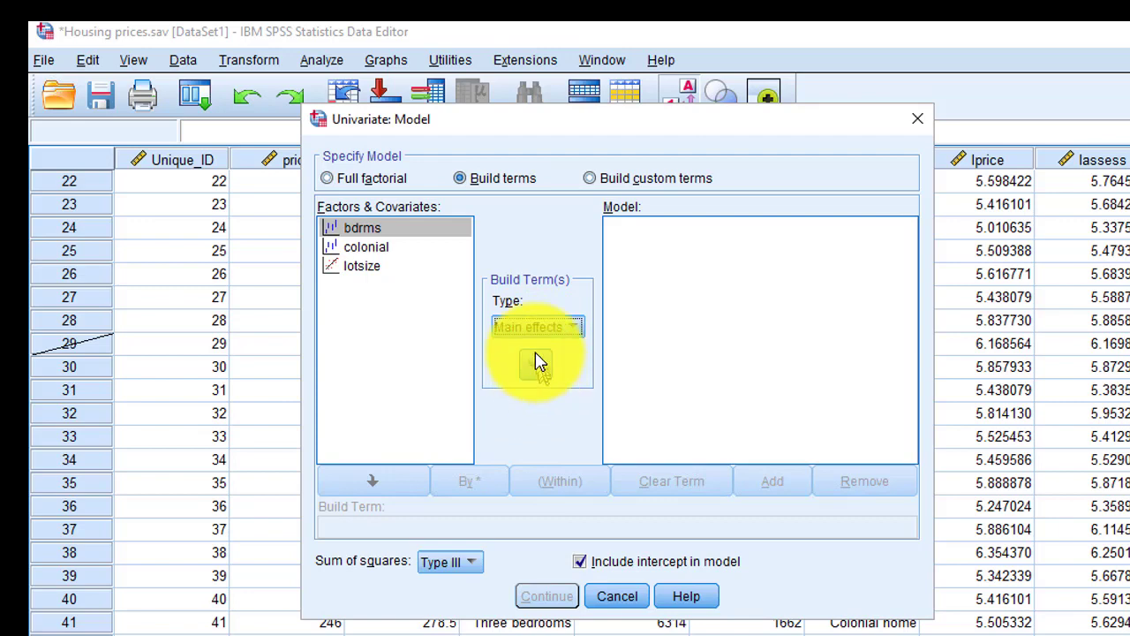
left_click(357, 230)
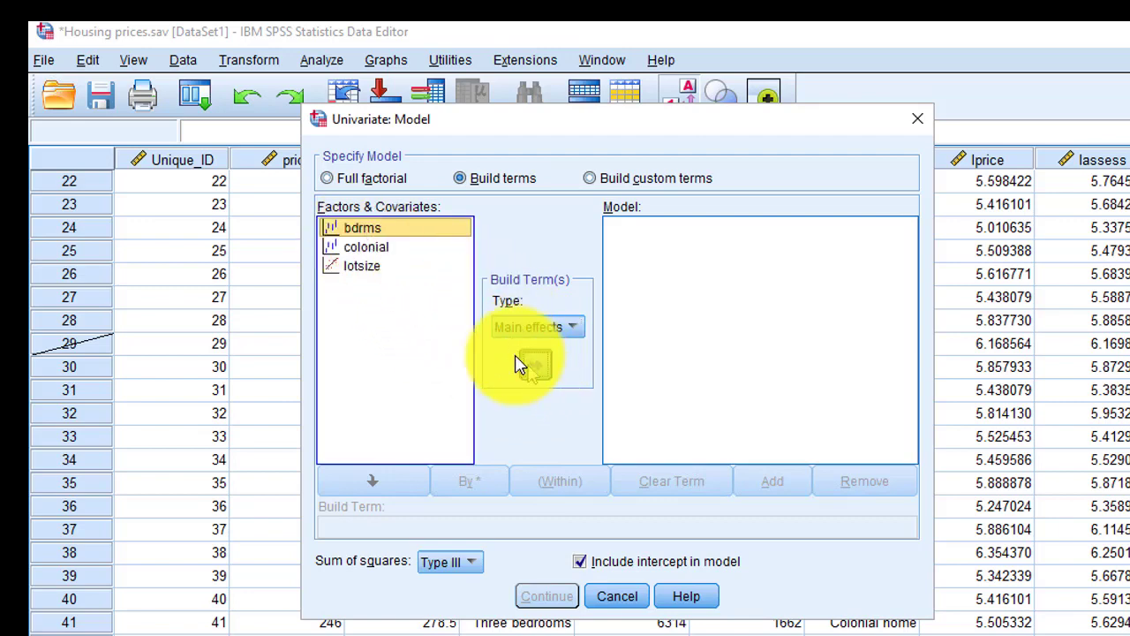
left_click(533, 367)
left_click(364, 247)
left_click(533, 368)
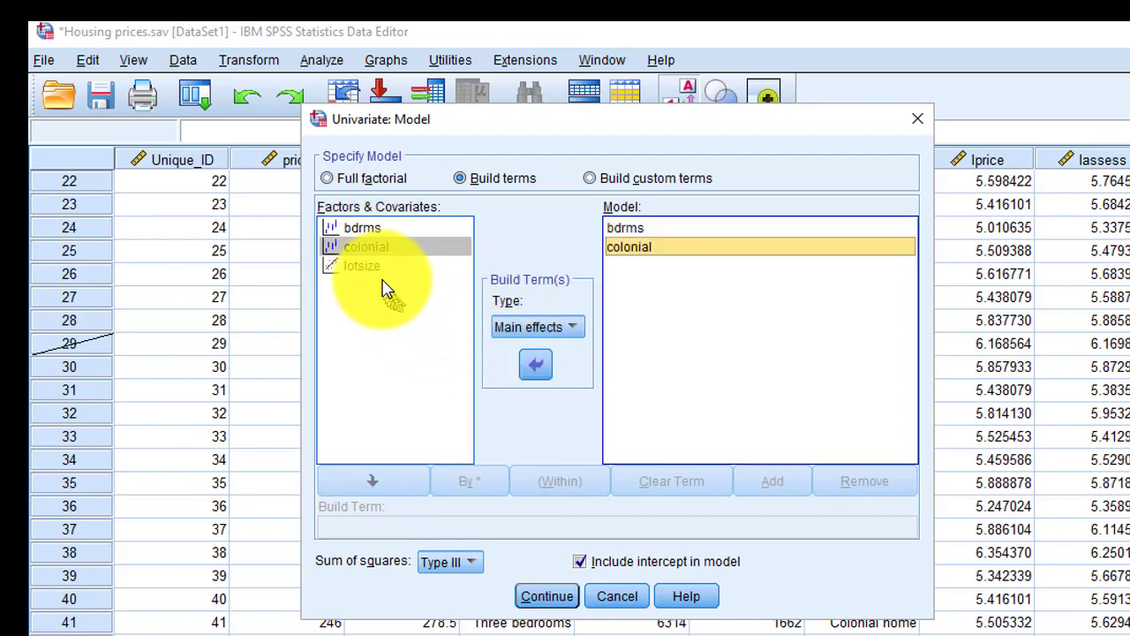
left_click(374, 267)
left_click(528, 369)
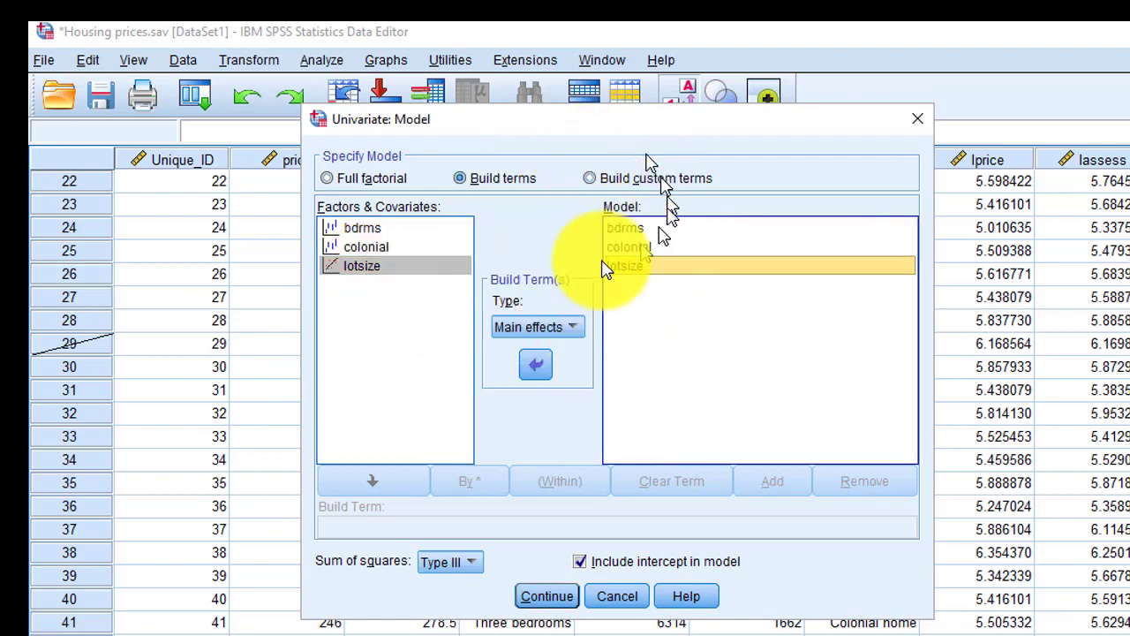
left_click(533, 351)
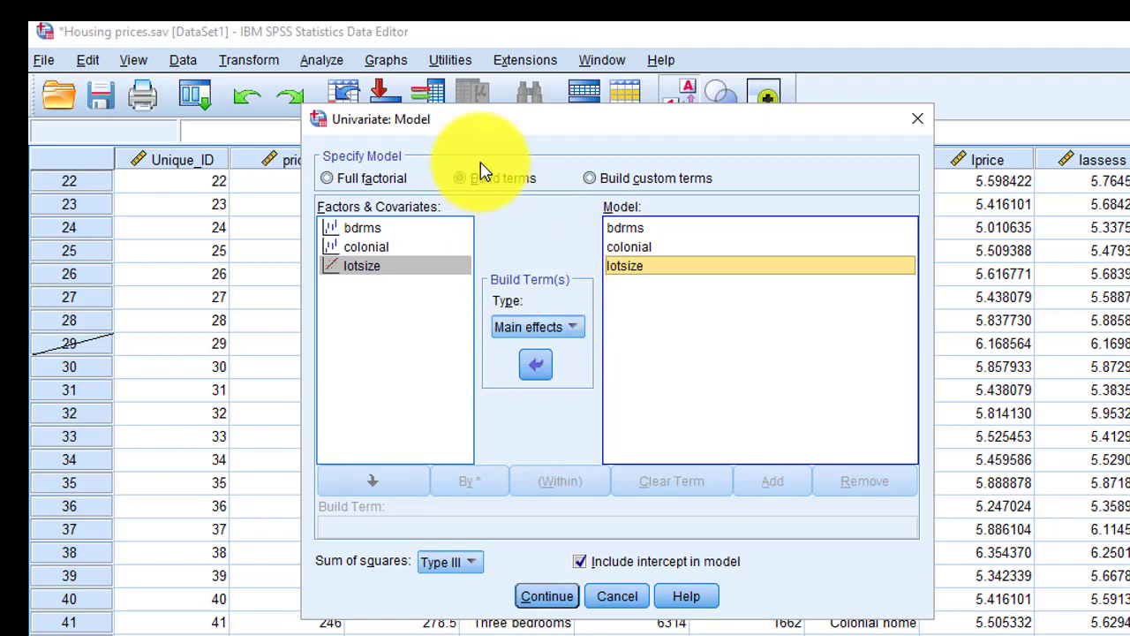
left_click(549, 597)
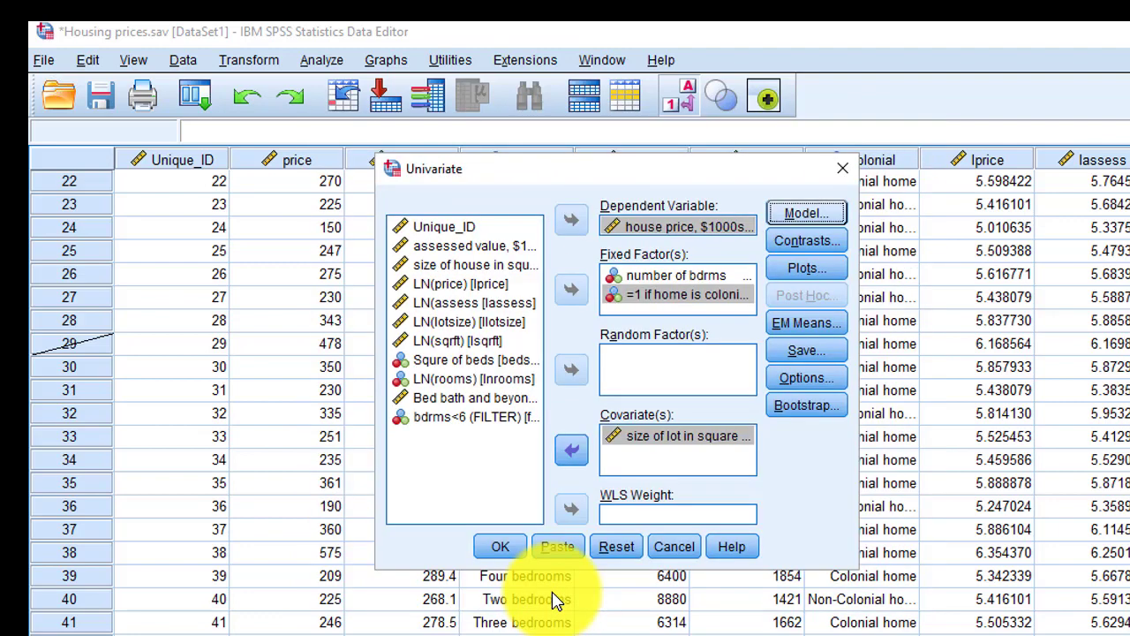
- Enable parameter estimates in the Univariate options and run the analysis
left_click(802, 377)
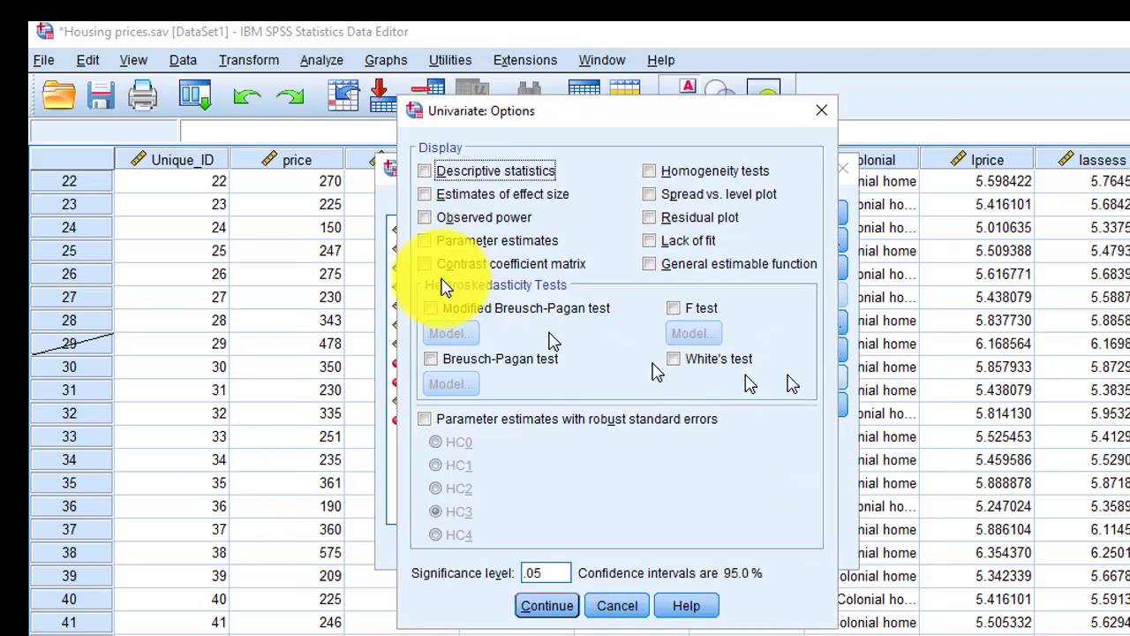
left_click(426, 241)
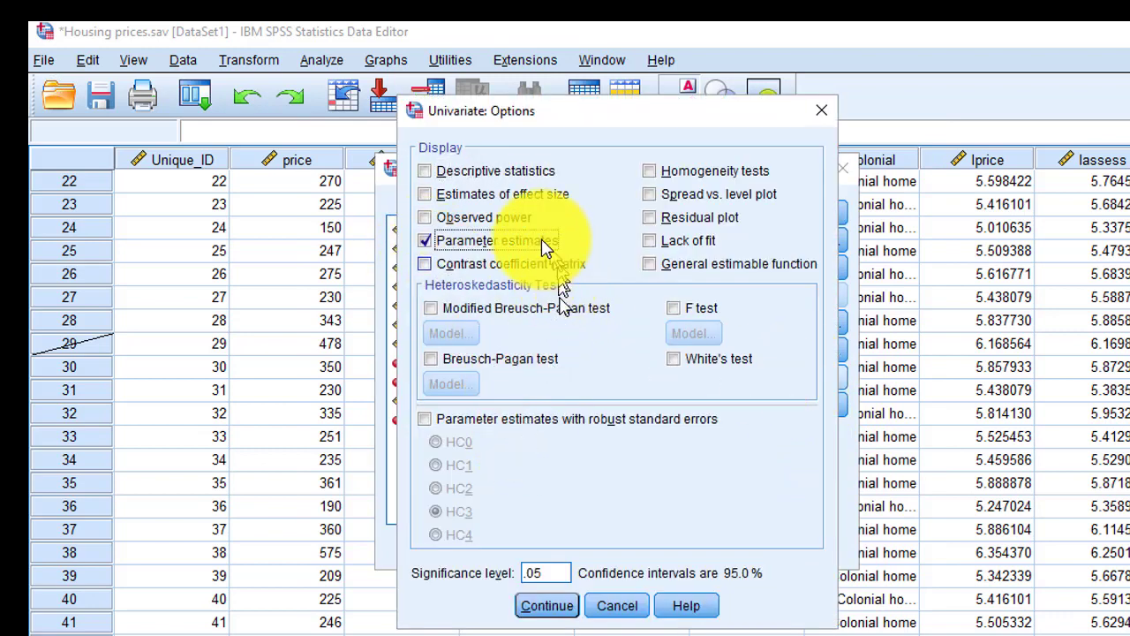
left_click(546, 607)
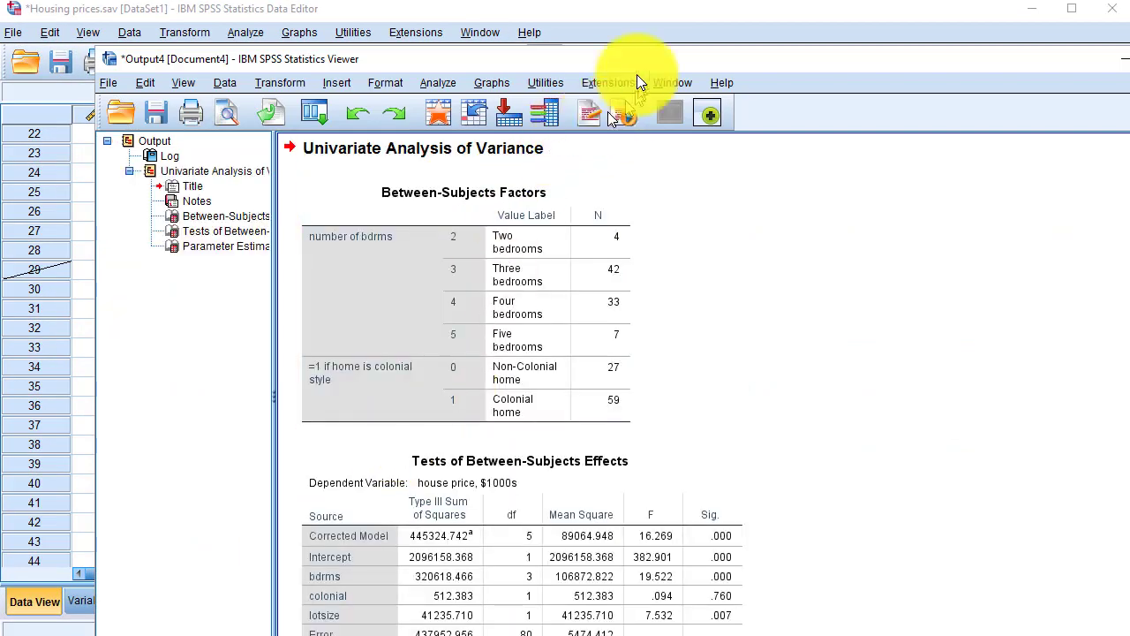
- Examine the Between-Subjects Factors and Tests of Between-Subjects Effects tables in the Univariate output
left_click_drag(634, 62, 535, 18)
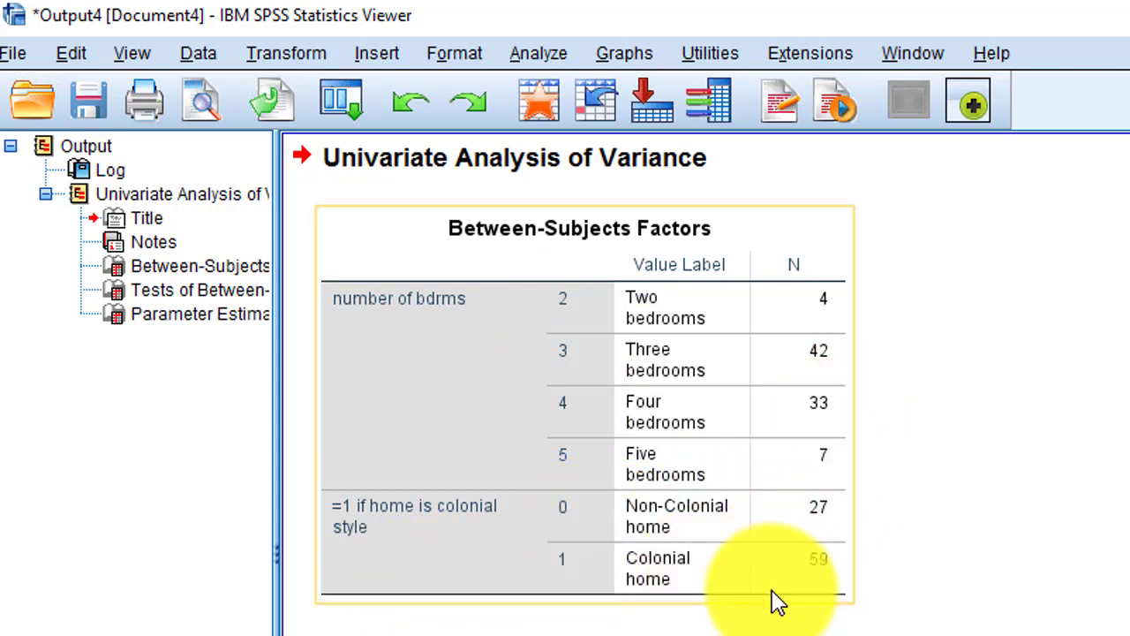
scroll(774, 600, "down", 5)
scroll(775, 600, "down", 3)
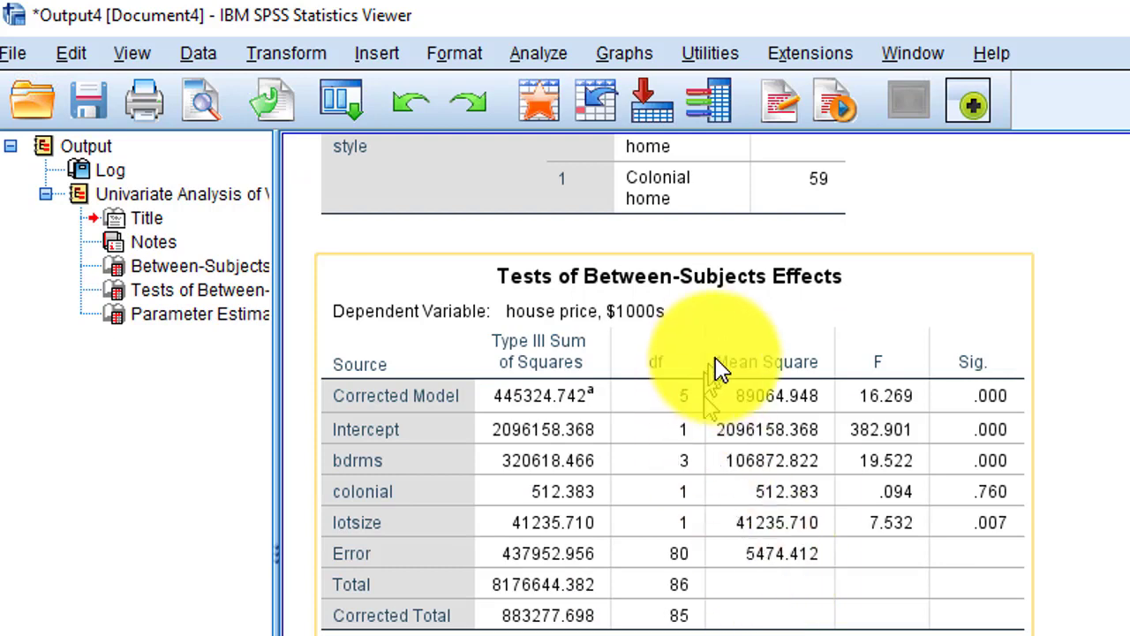